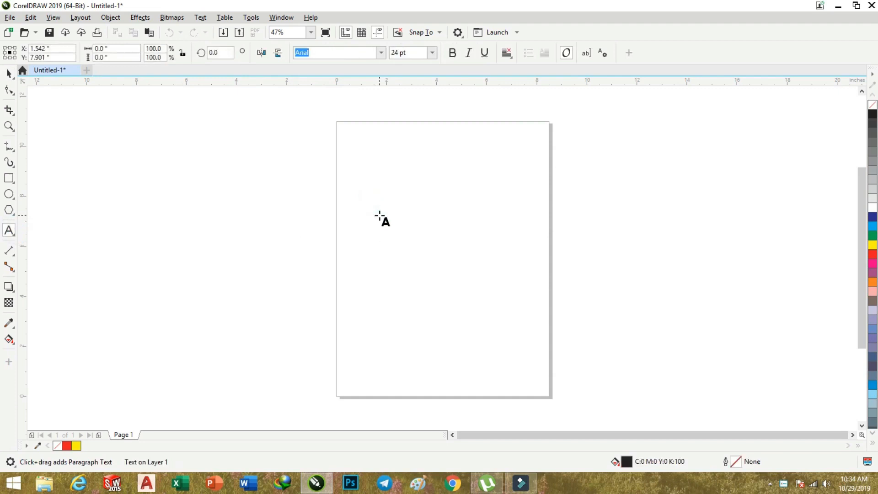
Add the artistic text "V.C.E", enlarge it to about 5.15 inches wide and place it near the top of the page
text(V.C.E)
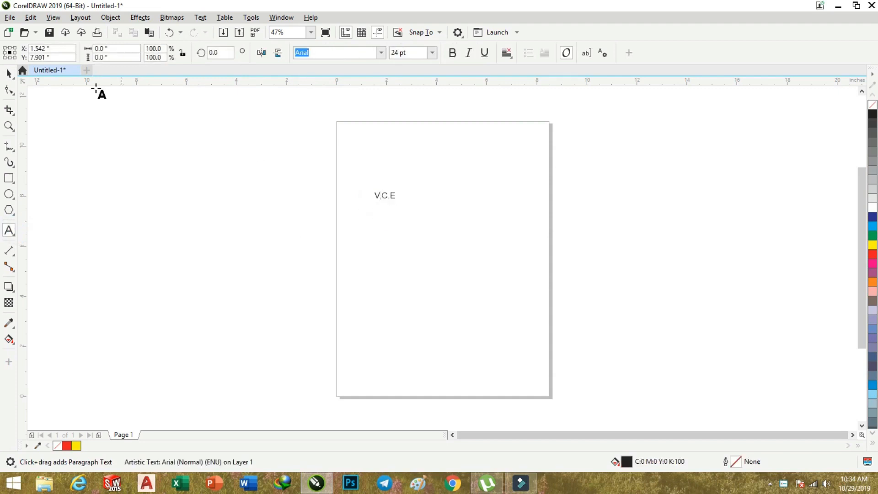
click(8, 73)
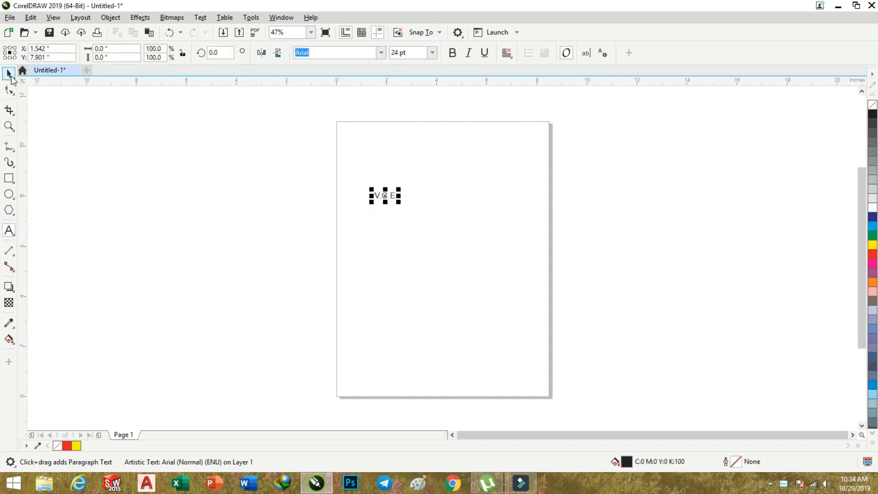
drag(400, 204, 508, 274)
drag(478, 211, 485, 173)
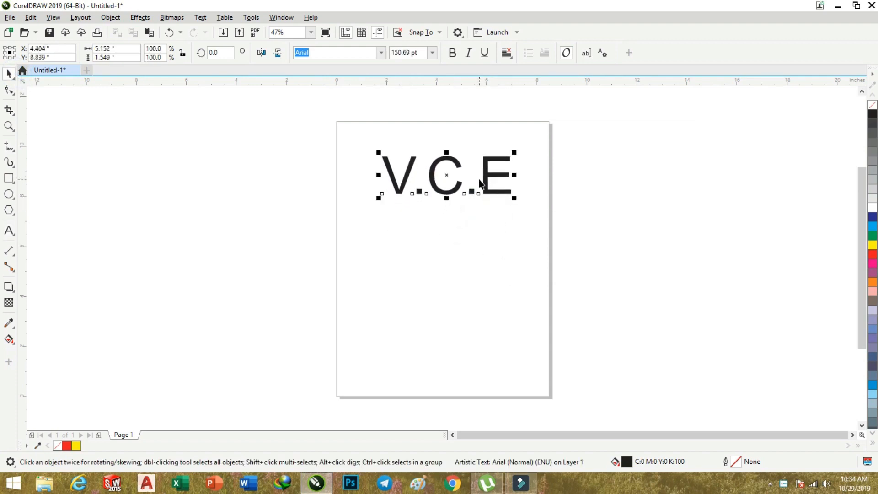
Change the font of the V.C.E text to Arial Rounded MT Bold
click(381, 53)
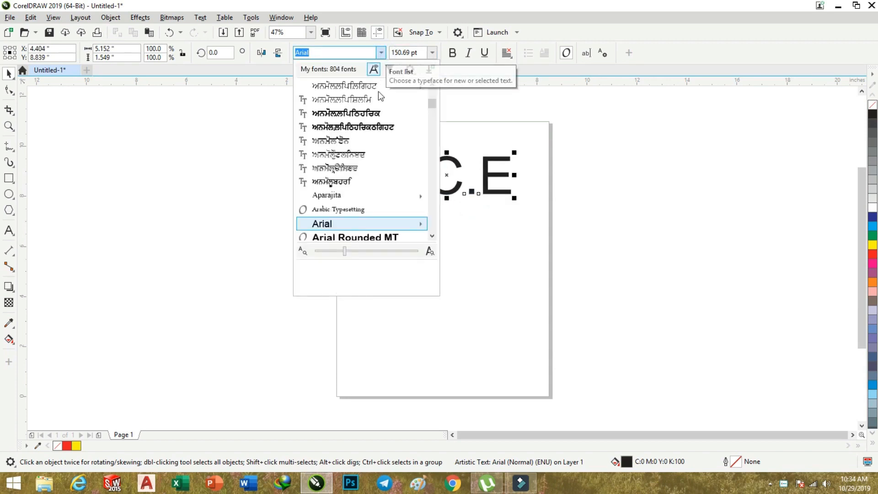
click(432, 236)
click(432, 236)
click(433, 237)
click(432, 236)
click(432, 236)
click(432, 236)
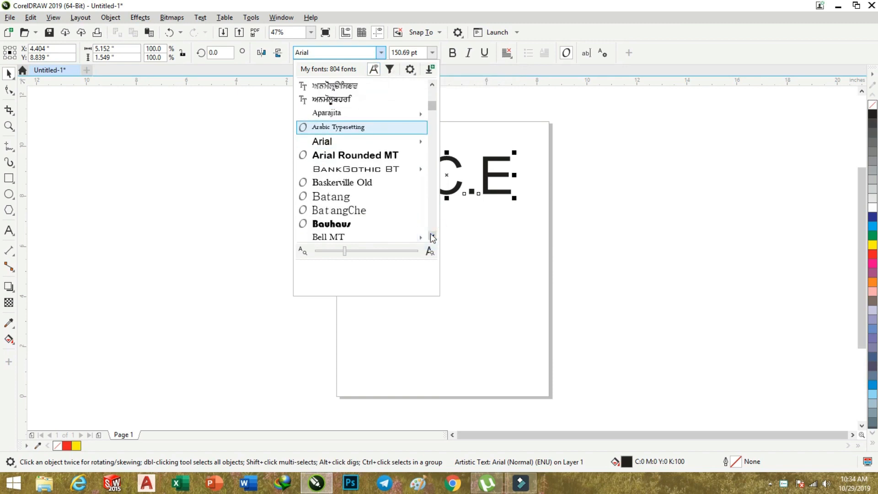
click(432, 236)
click(357, 141)
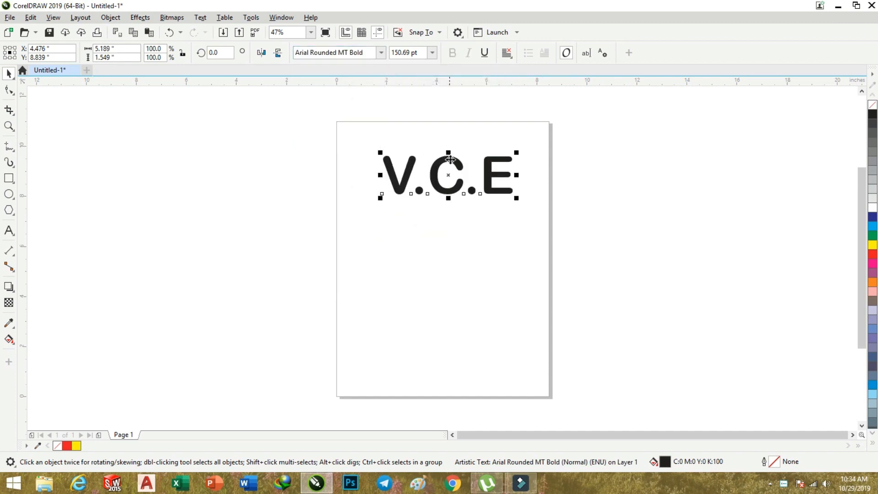
Shift the V.C.E text slightly to the left on the page and fill it red
scroll(502, 160, up, 2)
drag(483, 166, 458, 163)
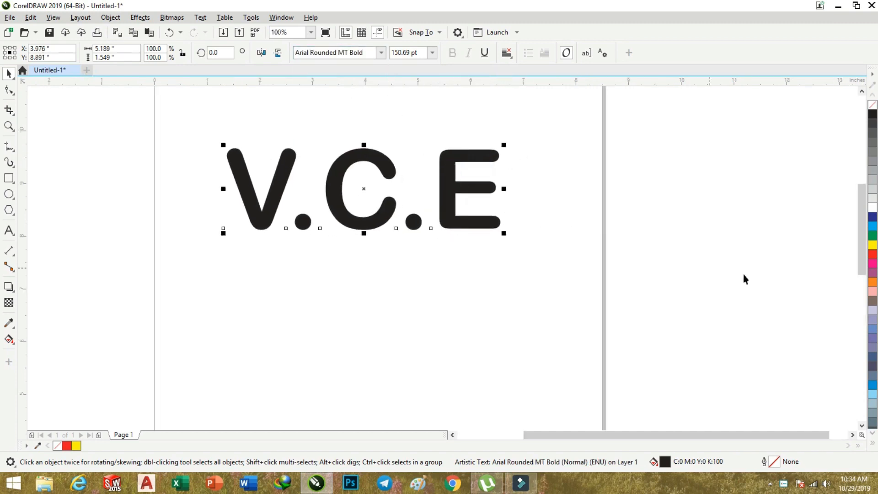
click(873, 255)
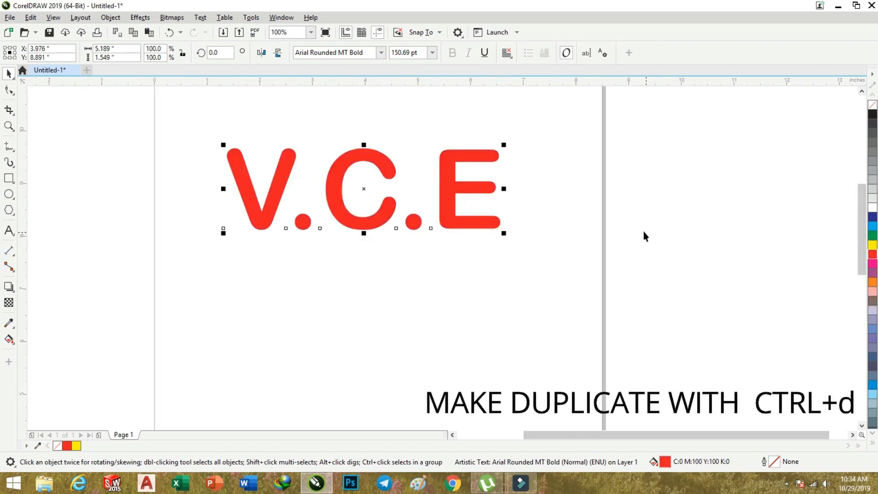
Duplicate the red text, place the copy just below the original and fill the copy yellow
key(ctrl+d)
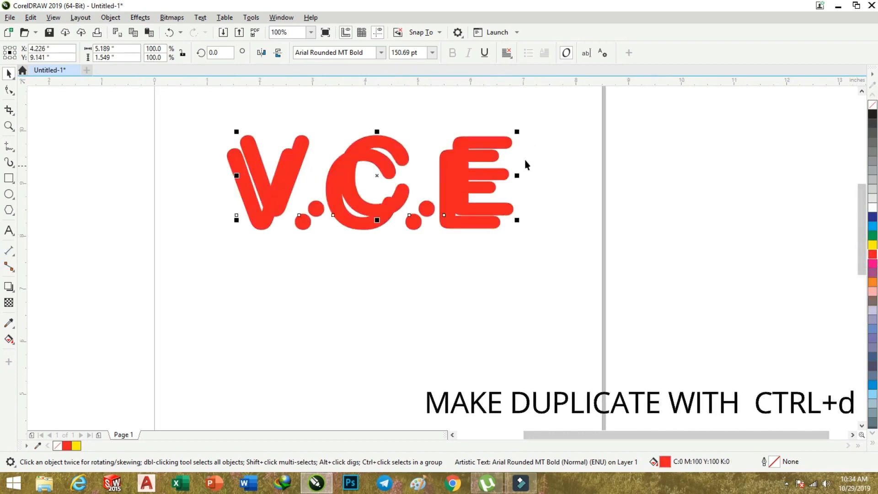
drag(491, 142, 518, 239)
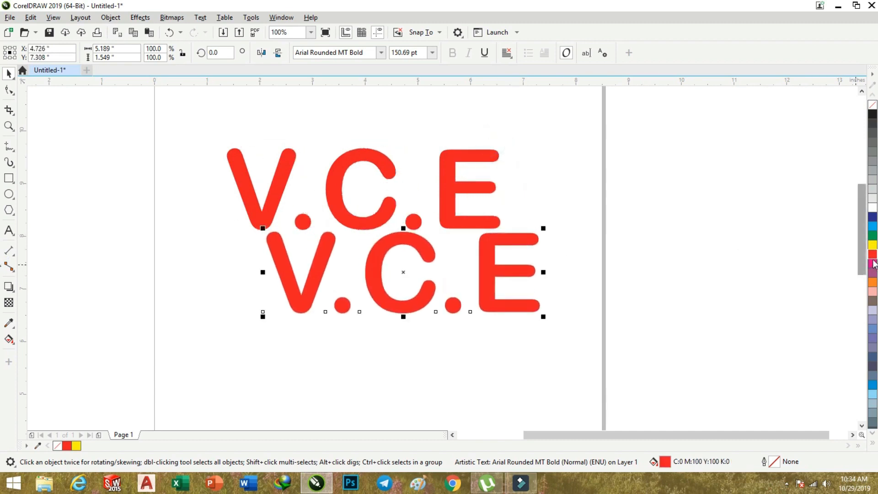
click(873, 246)
Fill the upper text black and the lower copy red, moving the copy up so it slightly overlaps the black text
click(465, 161)
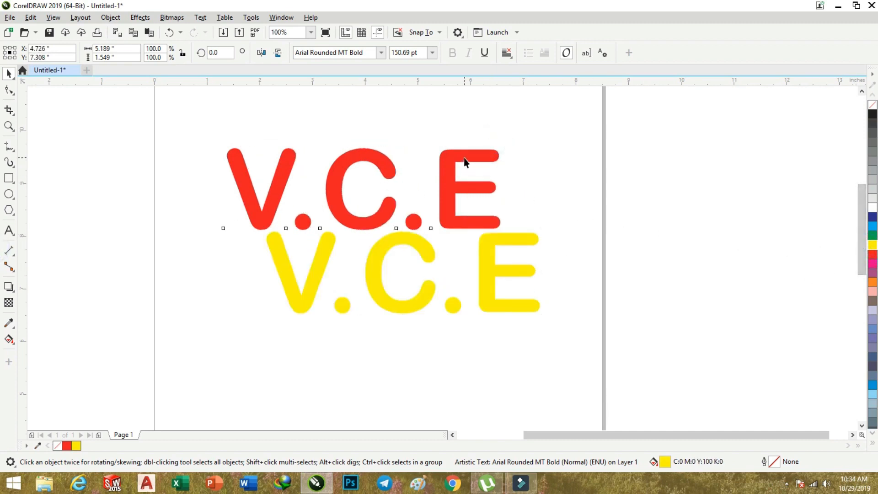
click(873, 115)
click(528, 238)
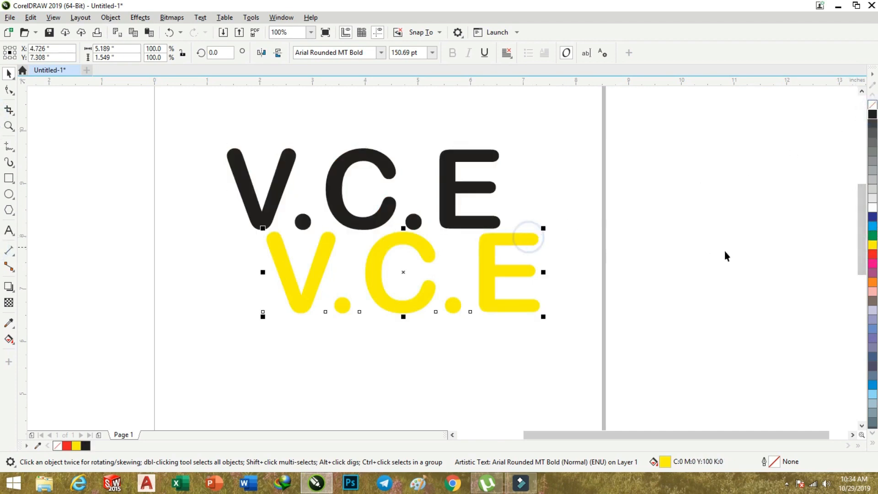
click(873, 255)
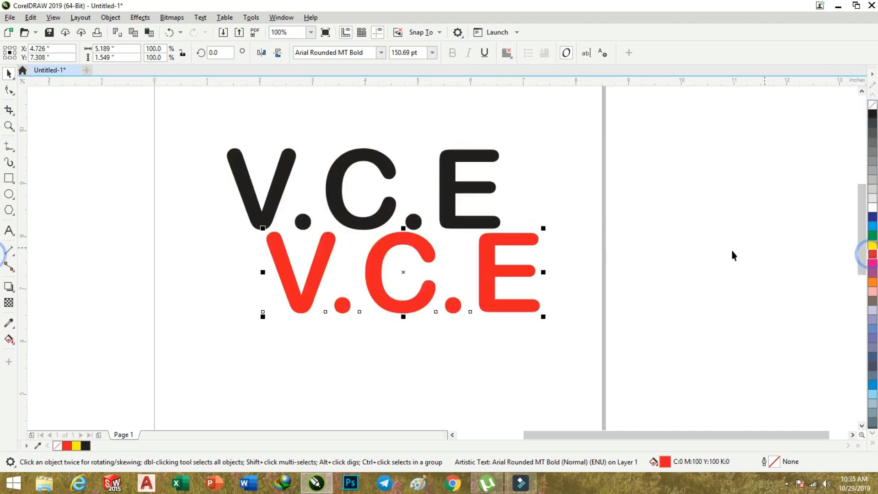
mouse_move(494, 254)
mouse_down()
mouse_move(474, 202)
mouse_move(499, 246)
mouse_up()
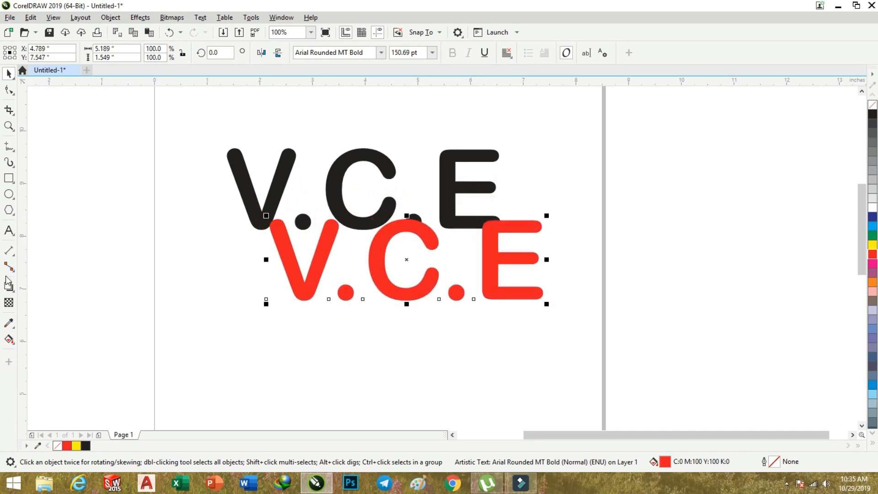
Blend the black V.C.E text into the red copy with 20 blend steps
click(10, 291)
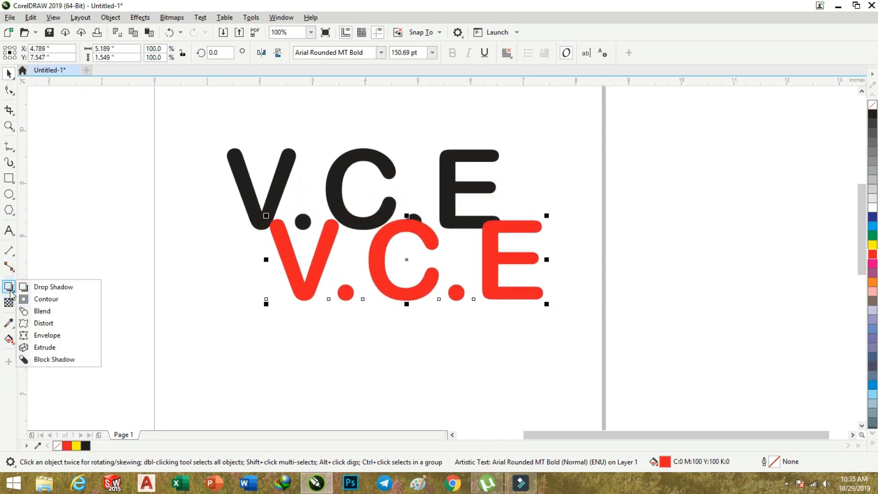
click(55, 311)
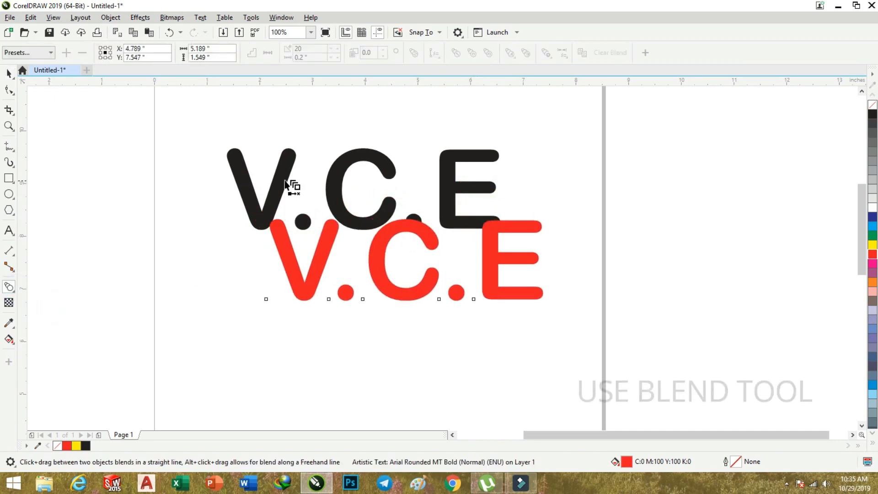
drag(288, 187, 327, 236)
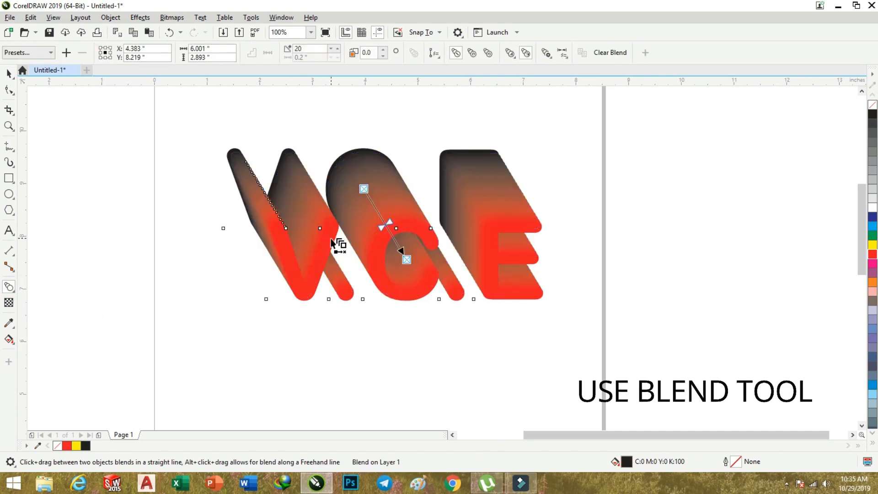
click(9, 73)
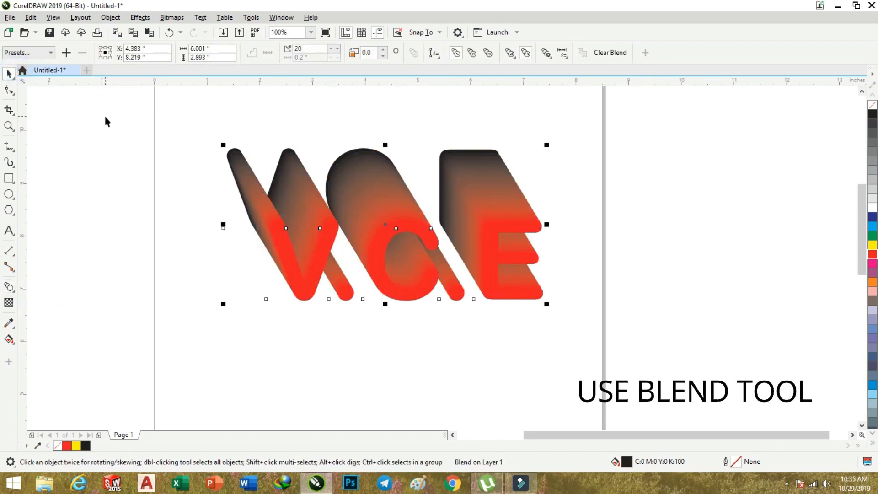
Move the red front text of the blend up and left, closer to the black text, to shorten the extruded depth
click(424, 339)
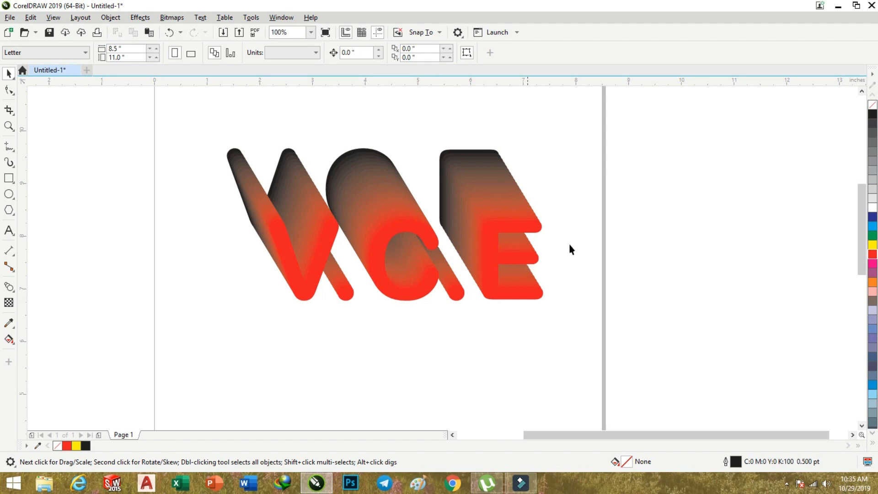
click(554, 167)
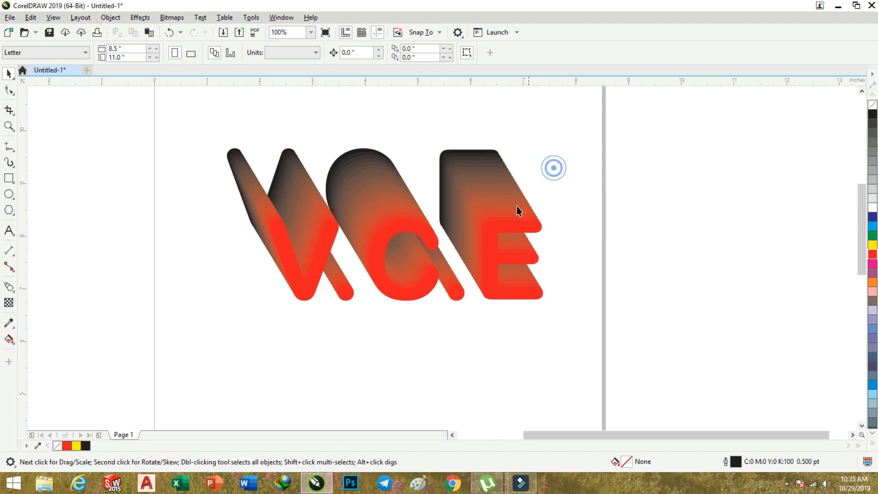
drag(495, 226, 474, 179)
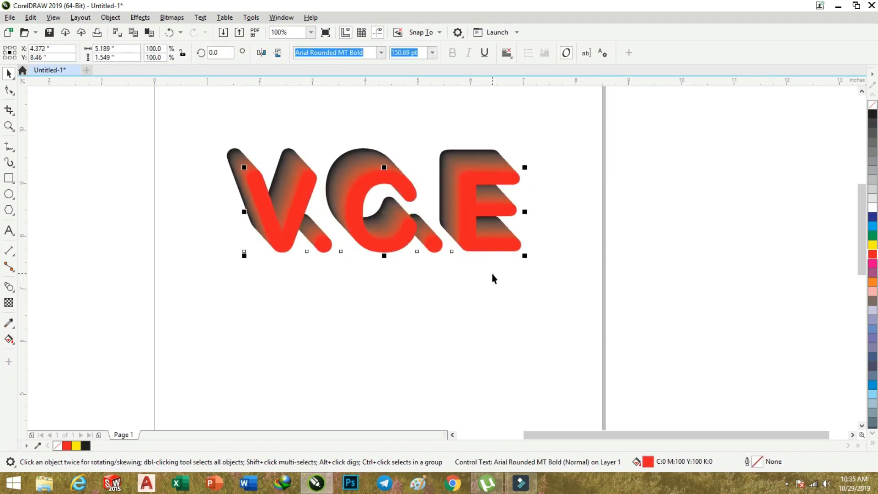
Duplicate the red front text, place the copy below the blended text and fill it yellow
click(492, 274)
click(468, 241)
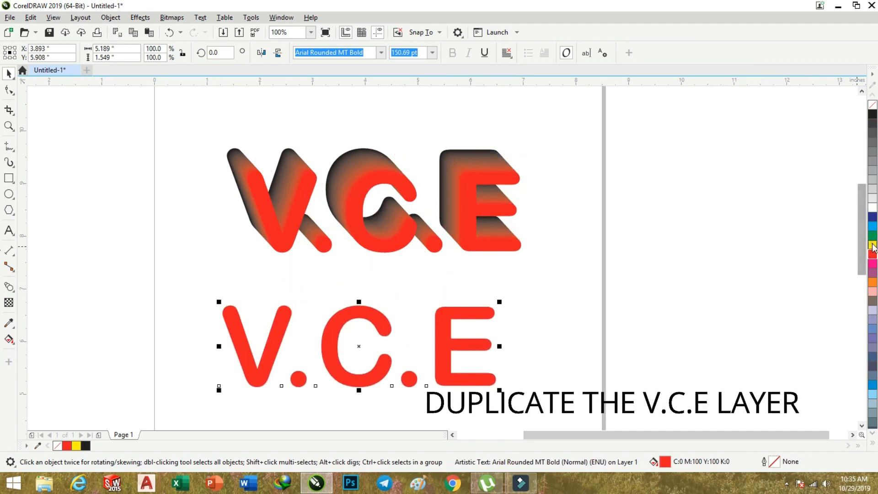
click(872, 244)
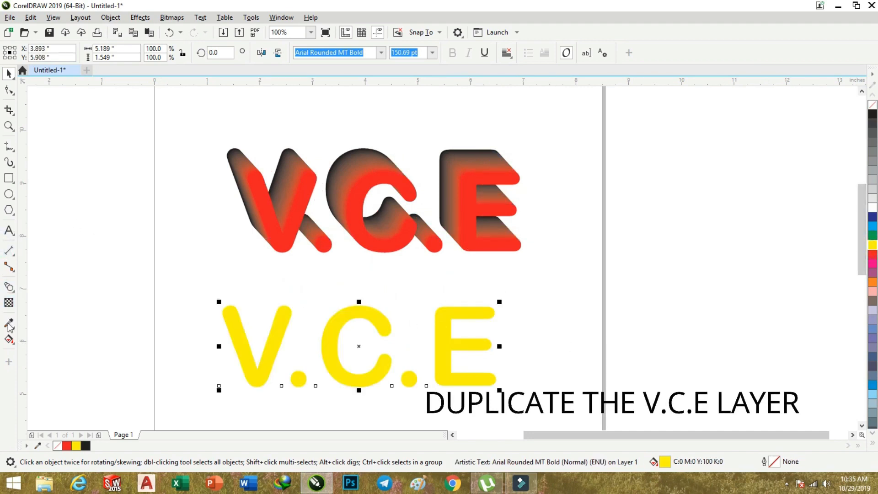
Apply an inside contour to the yellow V.C.E text with a contour offset of 0.02 inches
click(11, 290)
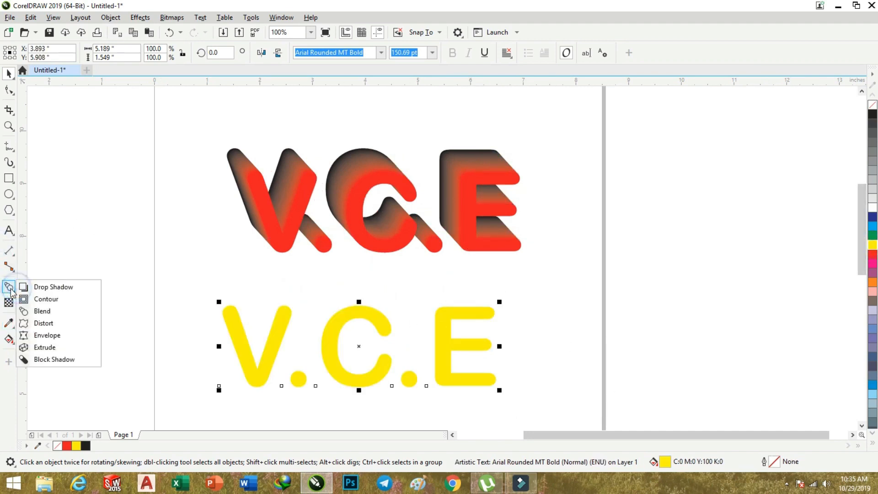
click(11, 291)
click(11, 290)
click(43, 298)
drag(373, 311, 363, 306)
click(464, 269)
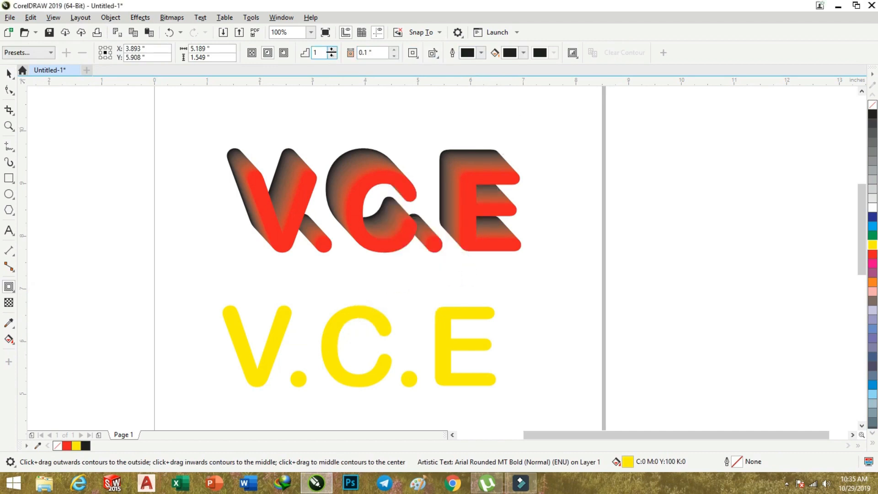
click(394, 57)
click(394, 57)
click(394, 57)
click(394, 57)
click(394, 57)
click(395, 56)
click(394, 57)
click(394, 57)
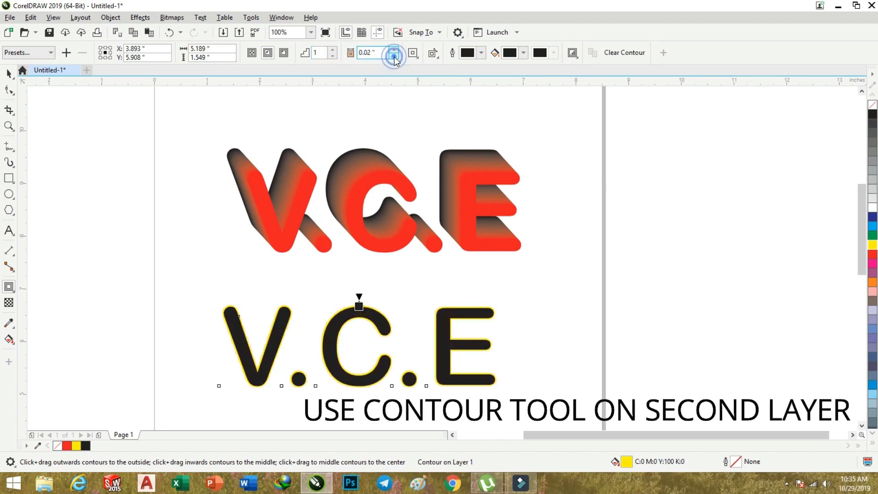
Increase the number of contour steps on the yellow text to 7
click(333, 50)
click(333, 50)
click(332, 50)
click(333, 49)
click(333, 50)
click(333, 50)
click(333, 50)
click(333, 50)
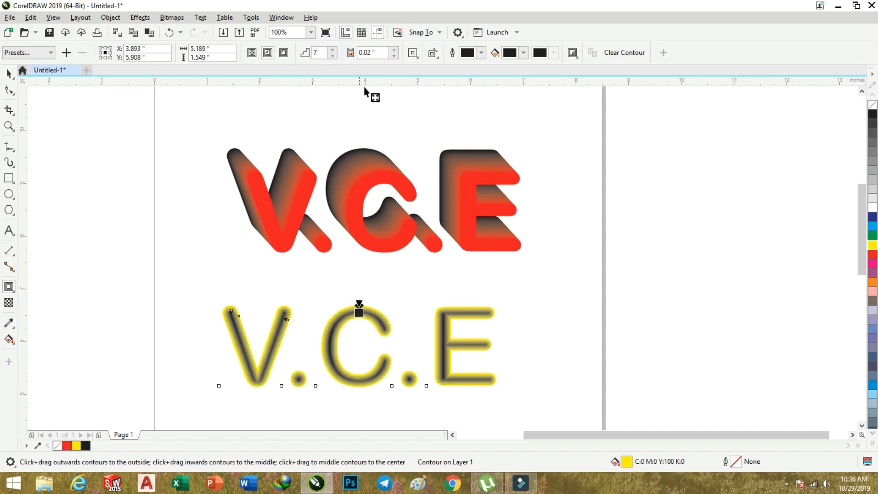
Reduce the yellow text's contour offset to 0.01 inches and set its contour steps to 15
click(393, 56)
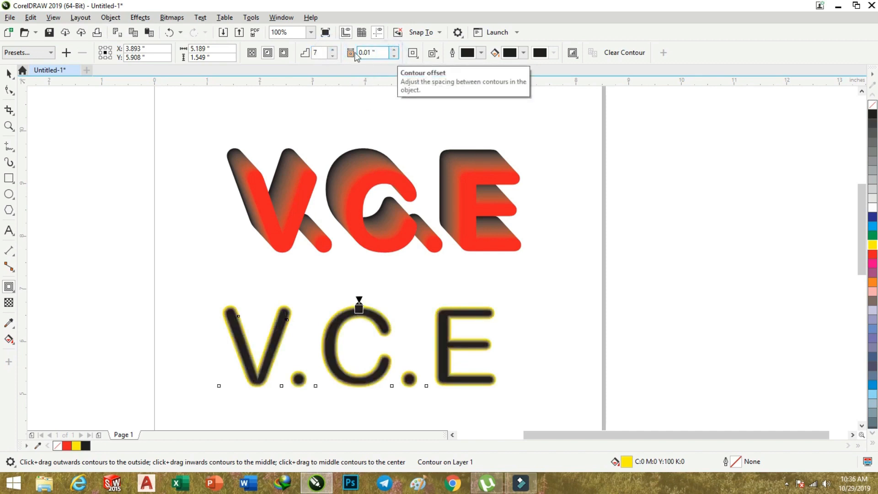
click(332, 56)
click(332, 56)
click(332, 56)
click(332, 56)
click(332, 56)
click(332, 50)
click(332, 49)
click(332, 49)
click(332, 49)
click(332, 49)
click(333, 50)
click(332, 50)
click(332, 49)
click(332, 50)
click(332, 49)
click(333, 50)
click(332, 49)
click(332, 50)
click(332, 49)
click(332, 56)
Move the contoured yellow text up onto the red front face of the blended text
click(13, 74)
click(146, 150)
drag(383, 322, 411, 195)
click(411, 289)
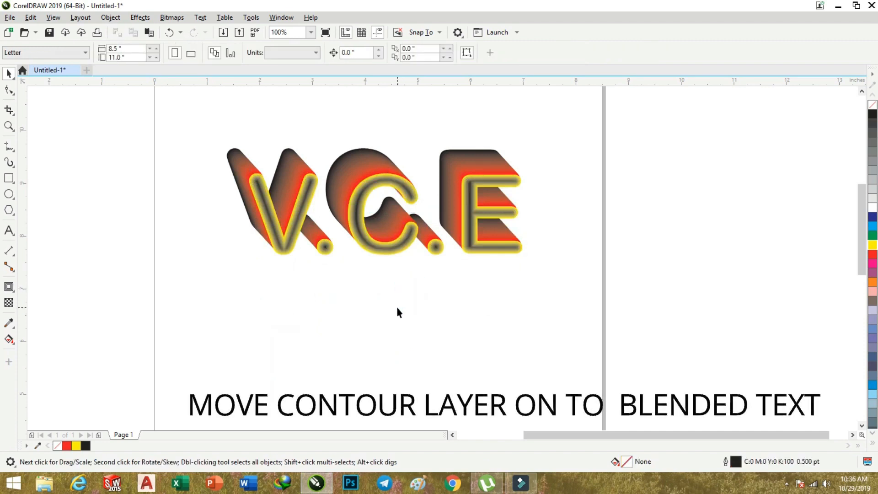
Fine-tune the contoured text's position so it exactly covers the red front letters, then deselect it
scroll(496, 178, up, 3)
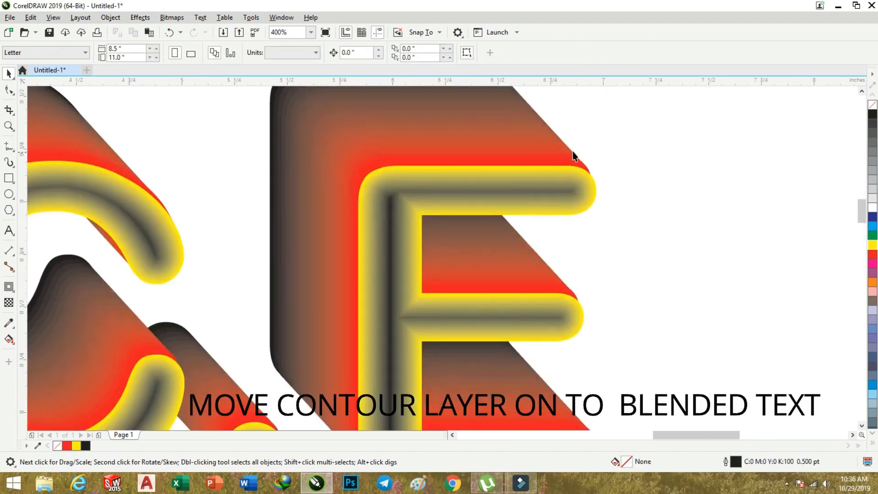
scroll(573, 152, up, 1)
click(556, 250)
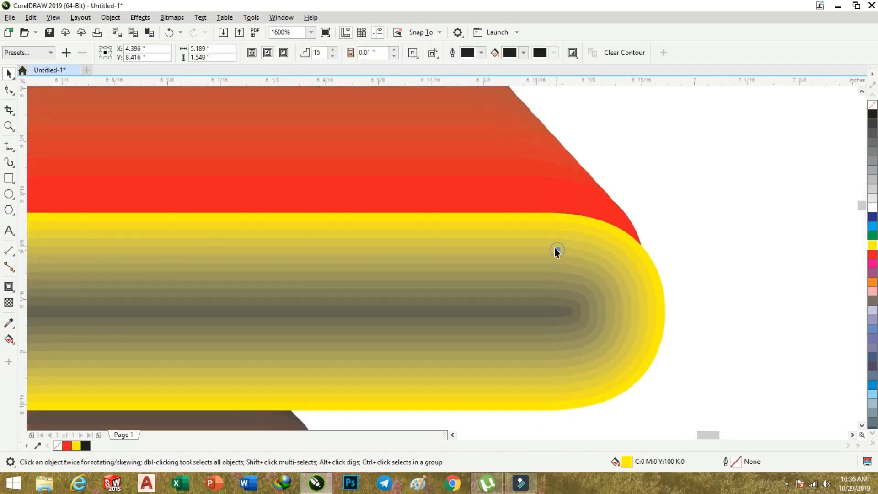
drag(547, 235, 538, 215)
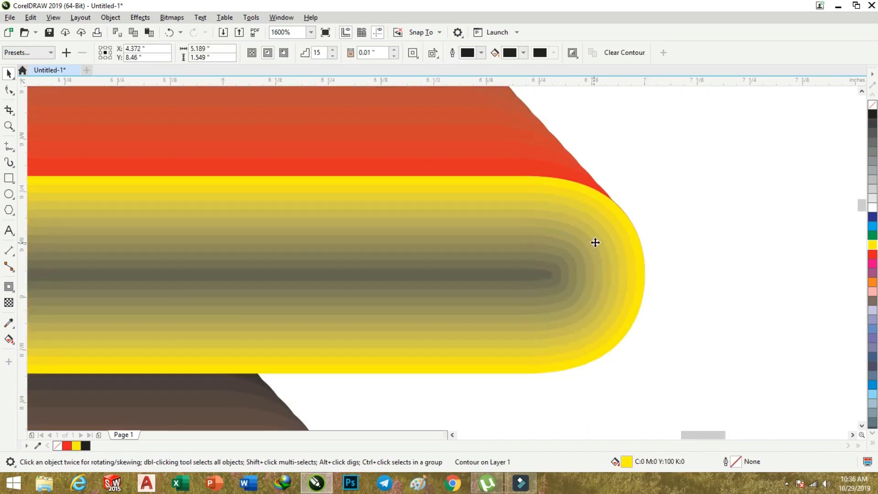
scroll(594, 241, down, 2)
scroll(595, 242, down, 1)
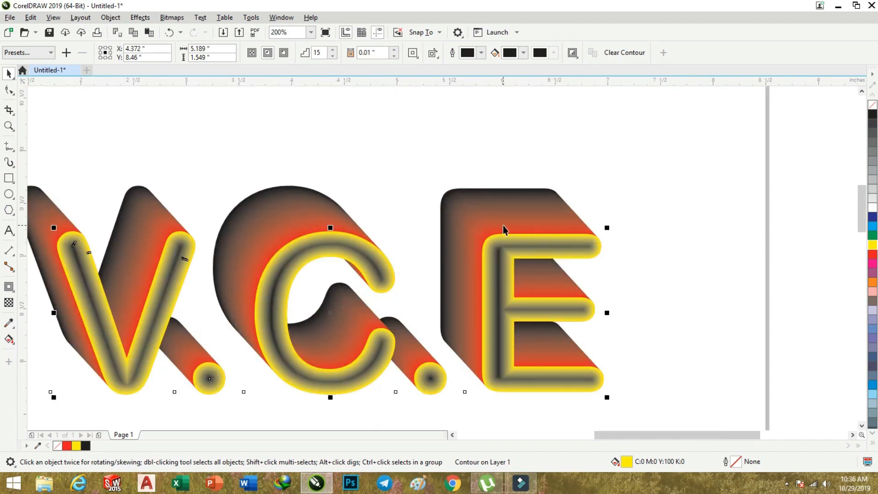
scroll(504, 229, down, 1)
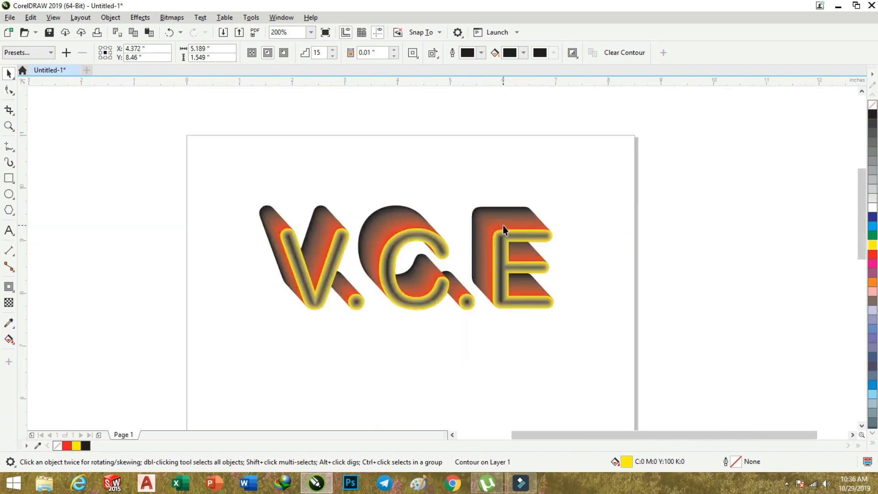
click(486, 356)
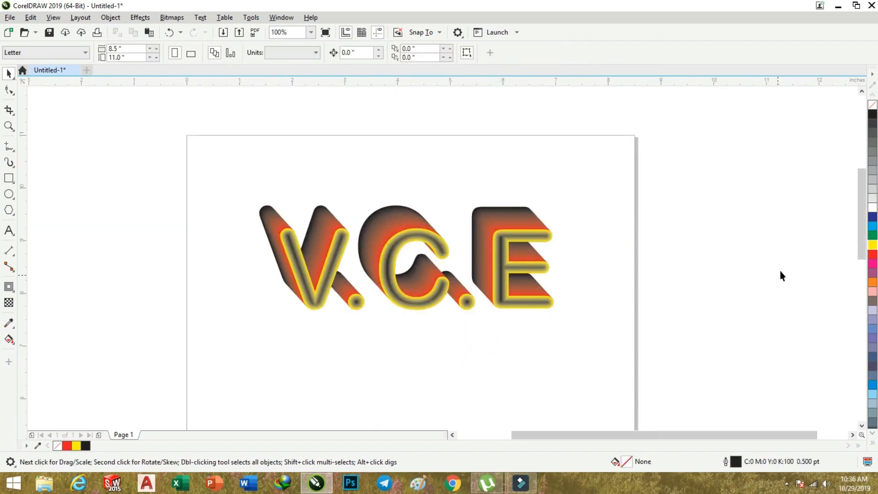
Add a new V.C.E artistic text below the finished 3D effect and enlarge it to about 145 pt
drag(863, 199, 859, 237)
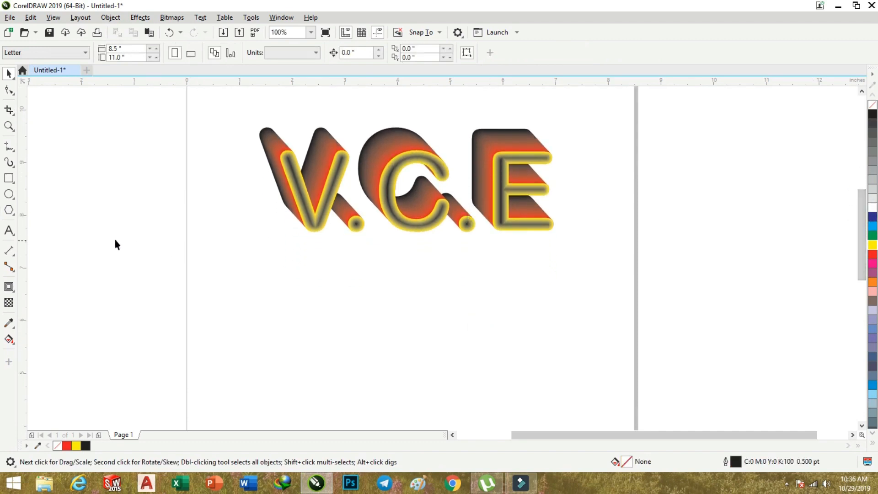
click(9, 230)
click(298, 348)
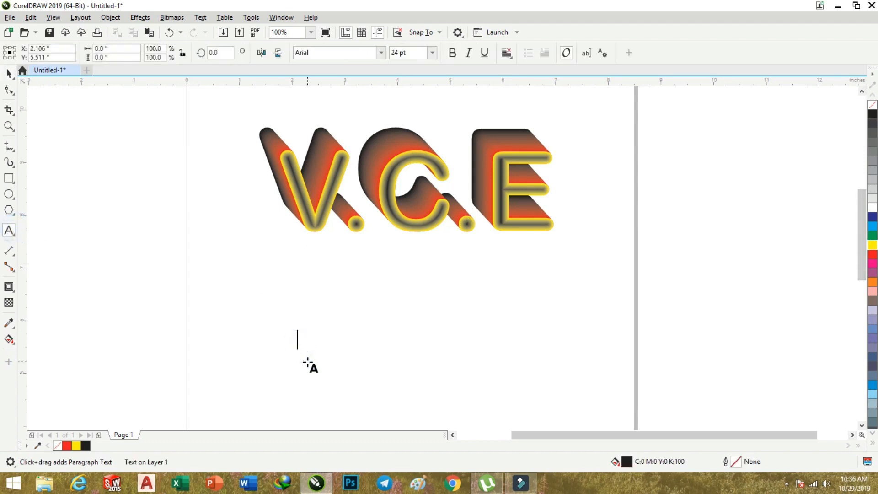
text(V.C.E)
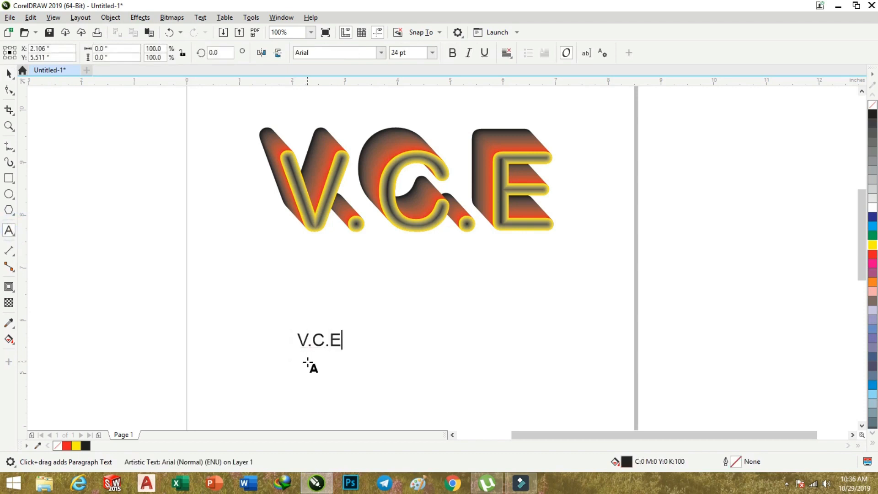
key(Escape)
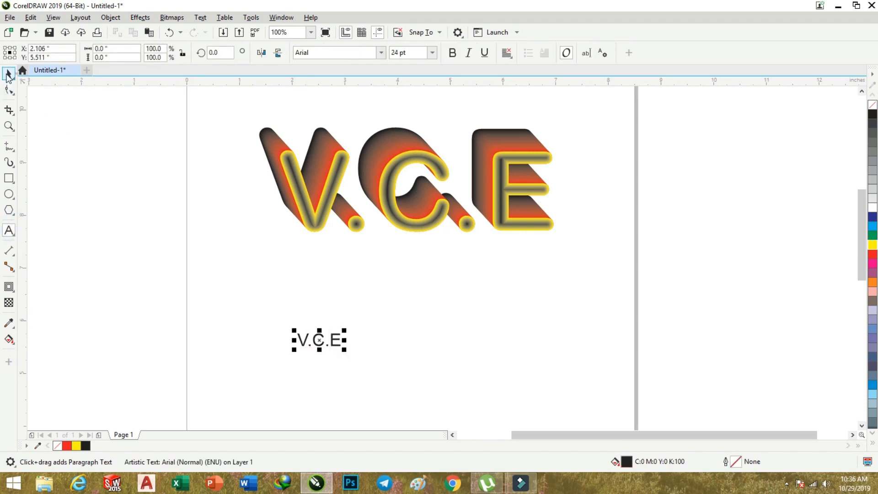
drag(345, 350, 587, 441)
drag(506, 319, 491, 284)
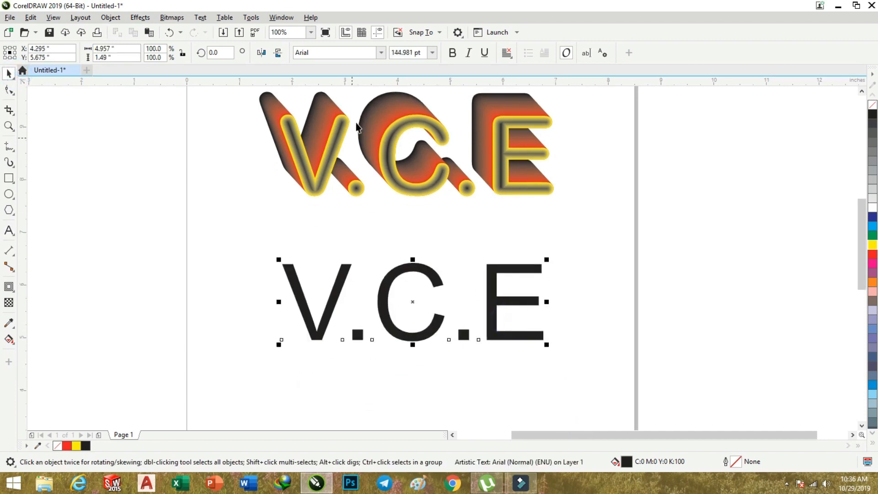
Set the new V.C.E text's font to Arial Rounded MT Bold and fill it with cyan
click(381, 52)
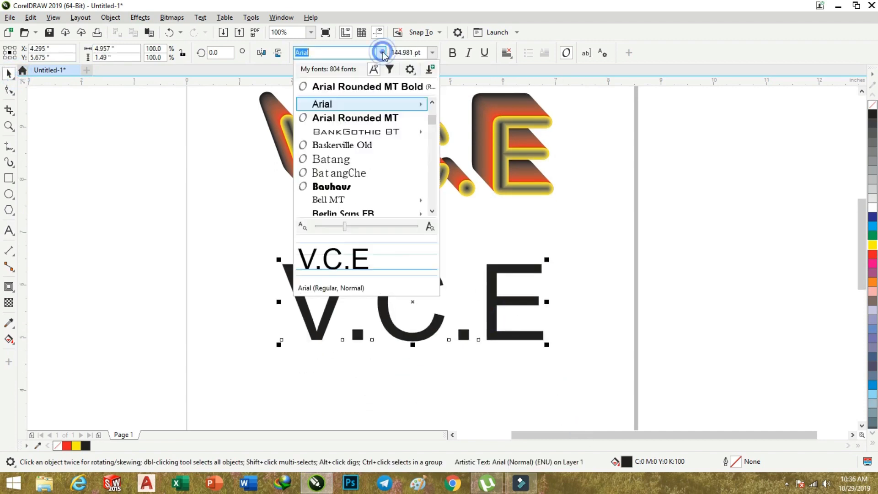
click(350, 87)
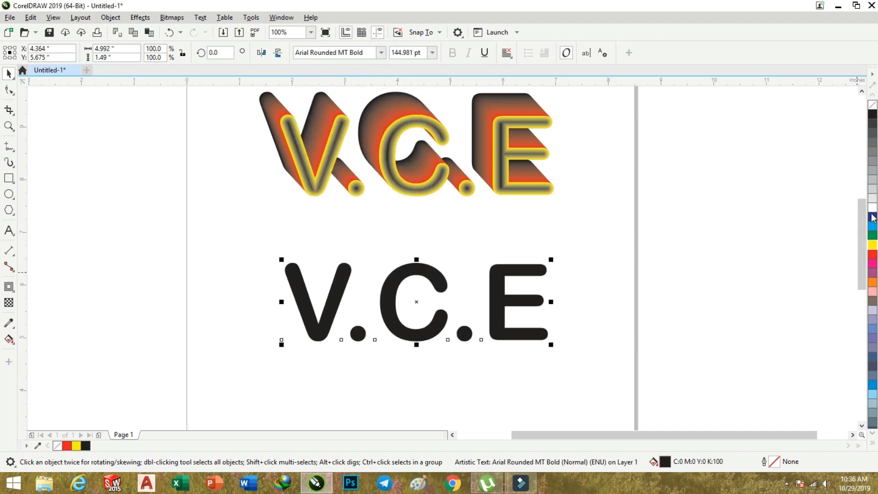
click(871, 227)
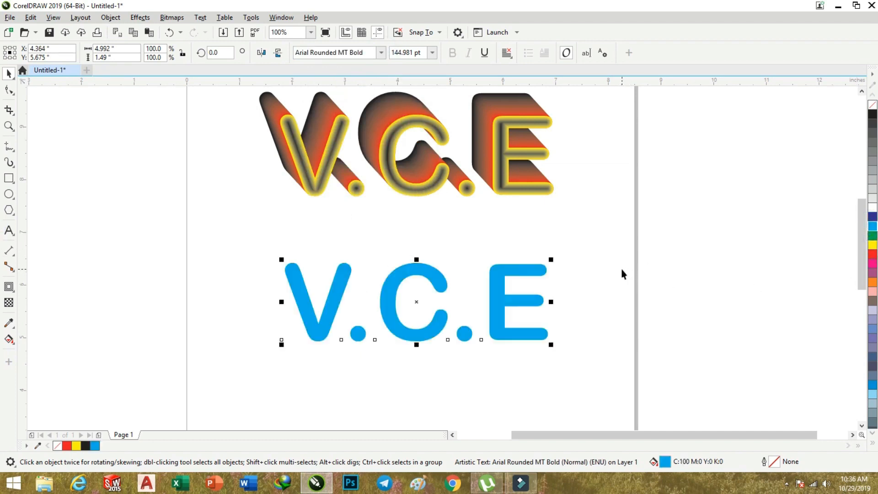
Duplicate the cyan V.C.E text and place the copy directly beneath the original
key(ctrl+d)
drag(525, 256, 515, 355)
scroll(503, 322, down, 2)
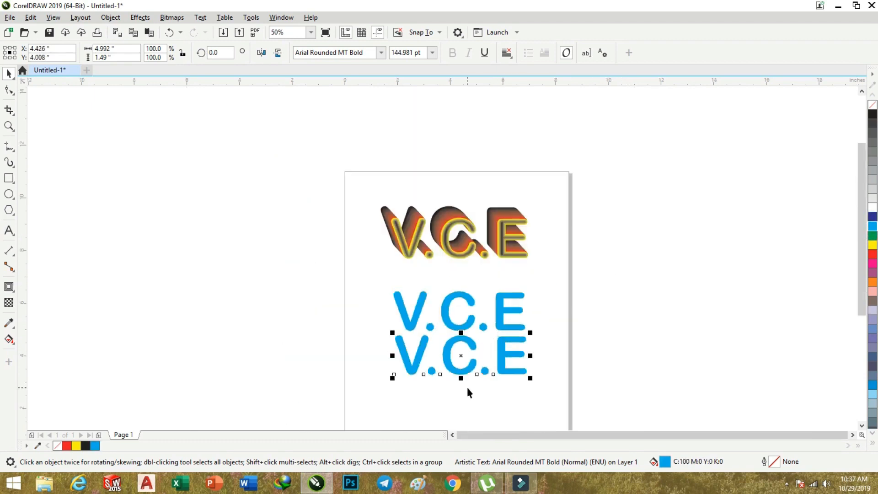
scroll(467, 386, up, 2)
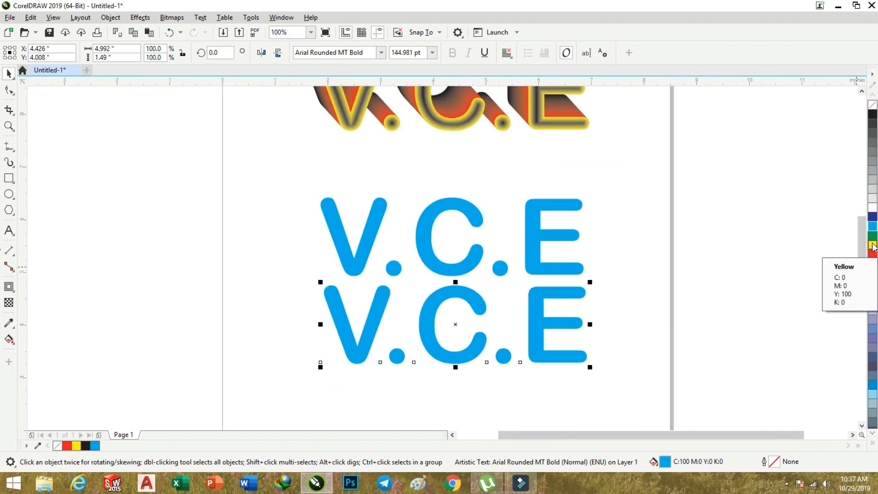
Fill the lower copy with yellow and shrink it to about 4.1 inches wide and 0.71 inches high
click(873, 247)
drag(455, 368, 455, 326)
drag(590, 304, 515, 301)
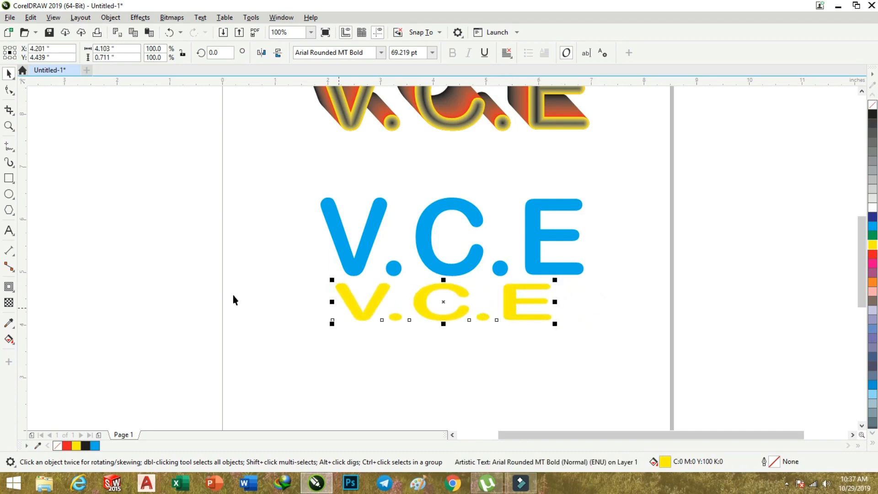
Blend the cyan V.C.E text with the smaller yellow copy using the Blend tool
click(11, 270)
click(9, 286)
click(8, 286)
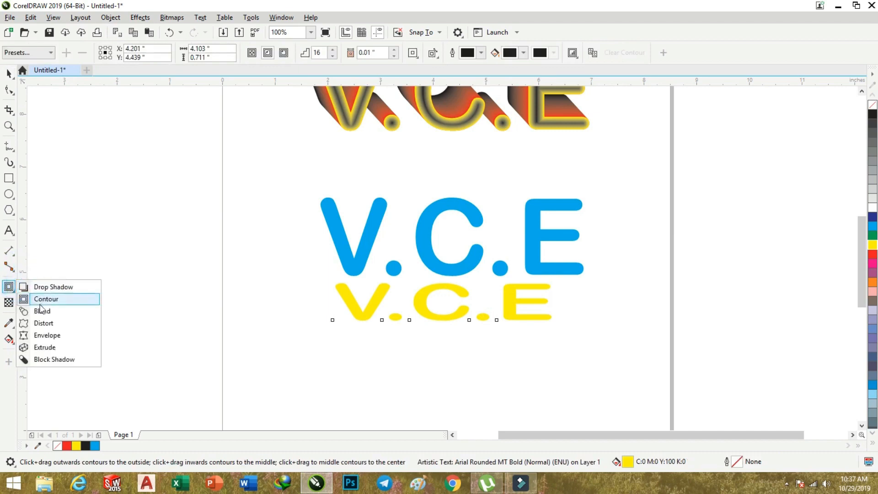
click(41, 311)
mouse_move(427, 235)
mouse_down()
mouse_move(430, 287)
mouse_move(443, 300)
mouse_move(430, 316)
mouse_move(439, 246)
mouse_up()
Move the yellow control text of the blend onto the cyan letters, centred at about X 4.35 and Y 5.66 inches
click(9, 73)
click(391, 353)
scroll(471, 214, up, 2)
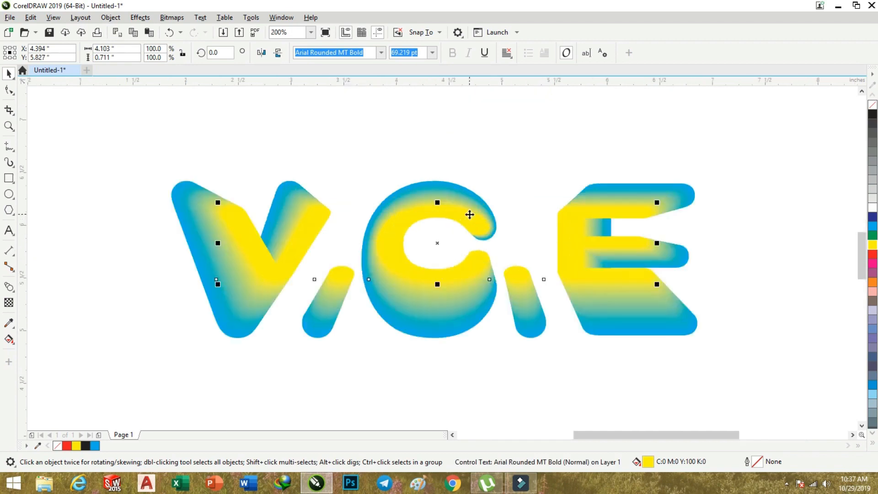
click(456, 363)
drag(455, 279, 452, 294)
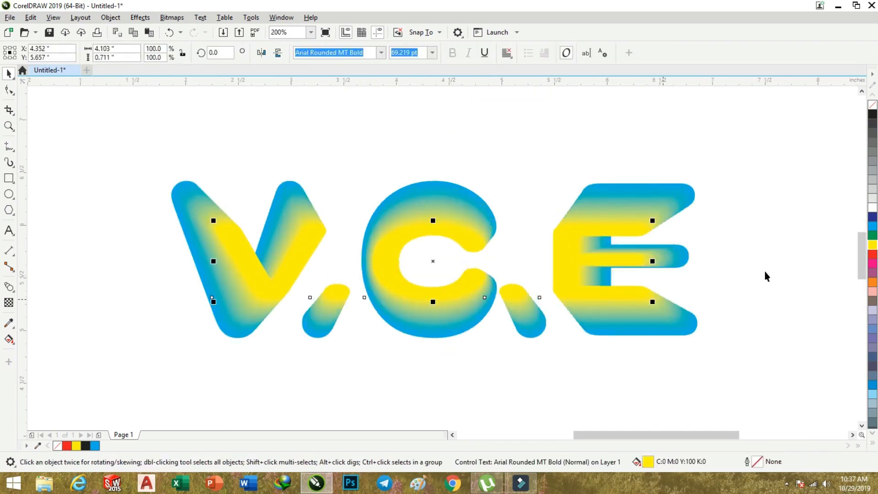
Try black, yellow and red outlines on the yellow front text, remove the outline and deselect the text
right_click(873, 116)
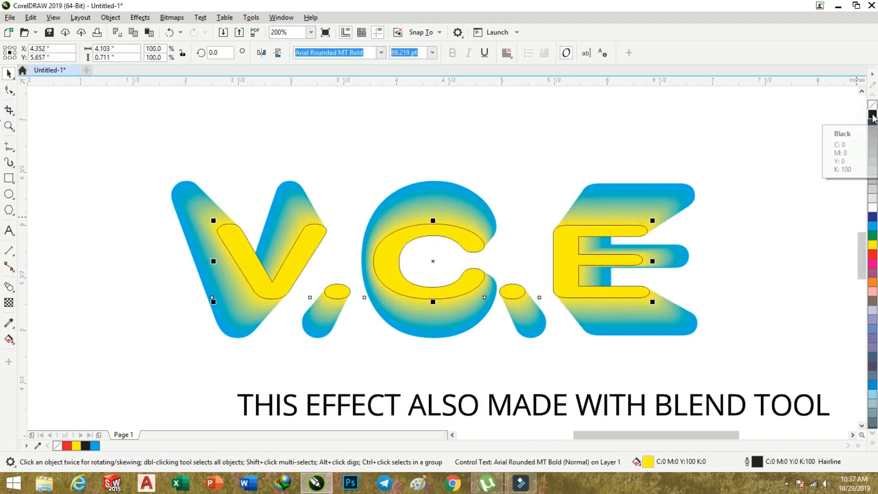
right_click(873, 245)
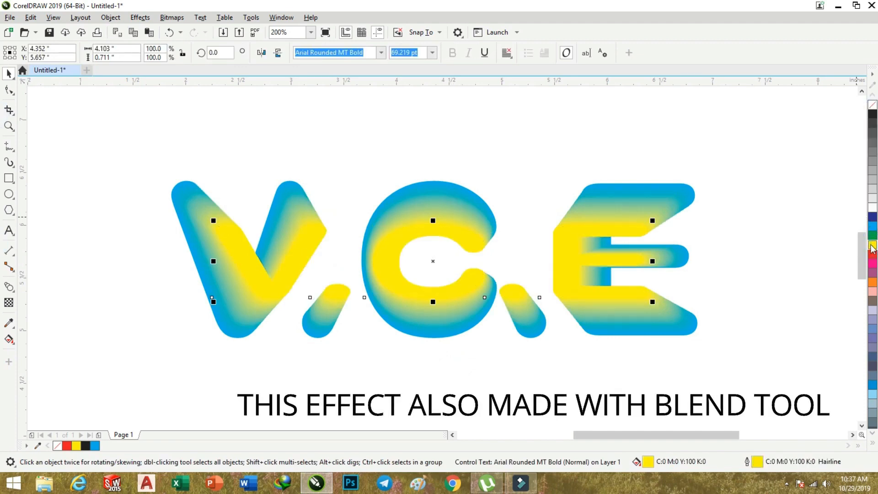
right_click(872, 255)
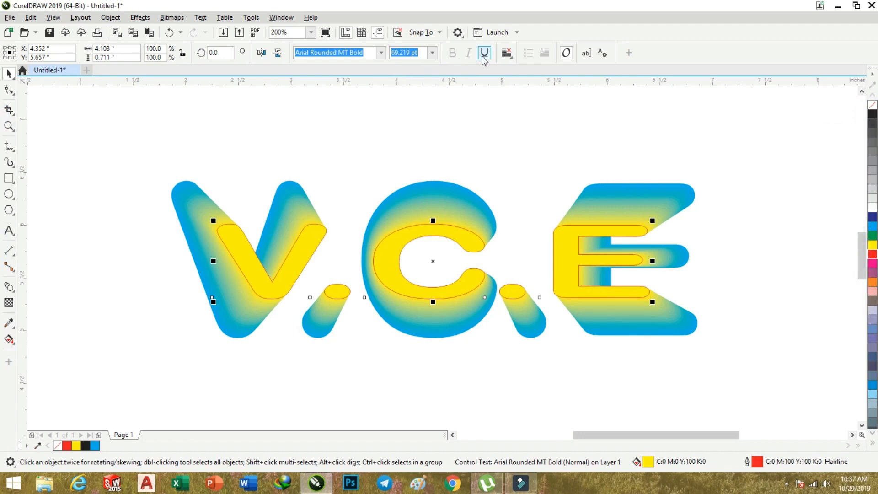
right_click(873, 105)
click(773, 183)
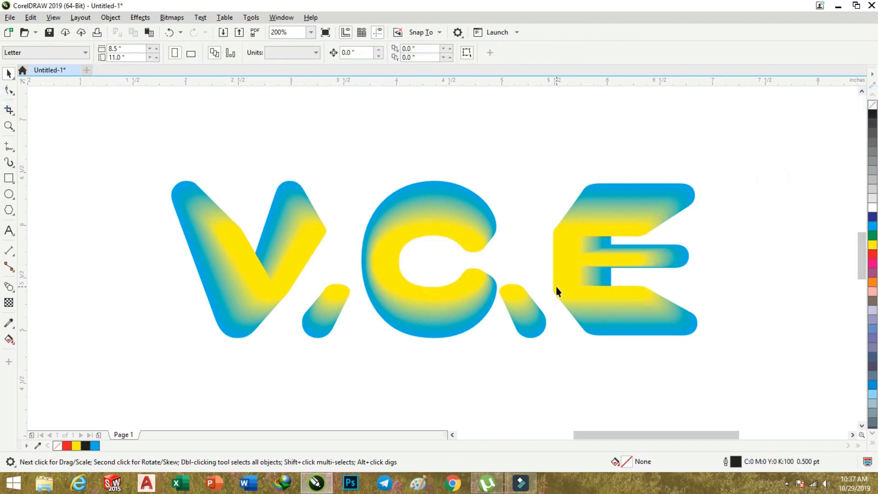
Select all the objects that make up the upper black and red V.C.E effect
scroll(557, 287, down, 2)
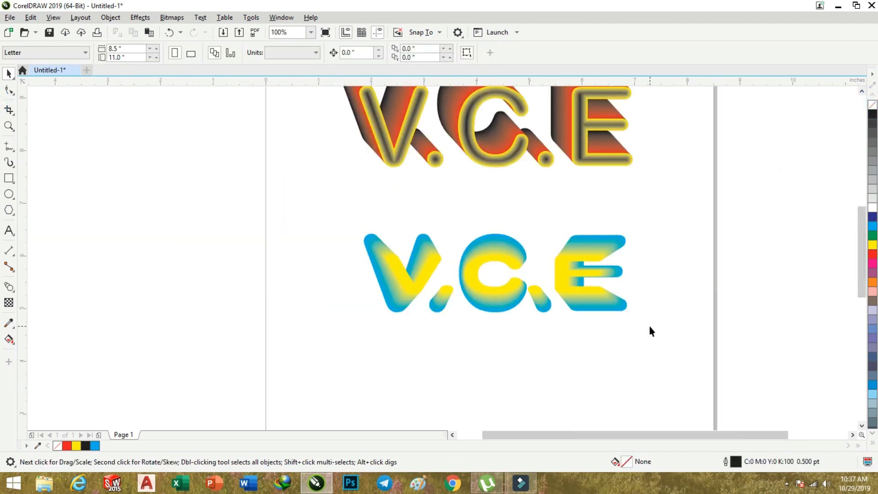
key(F10)
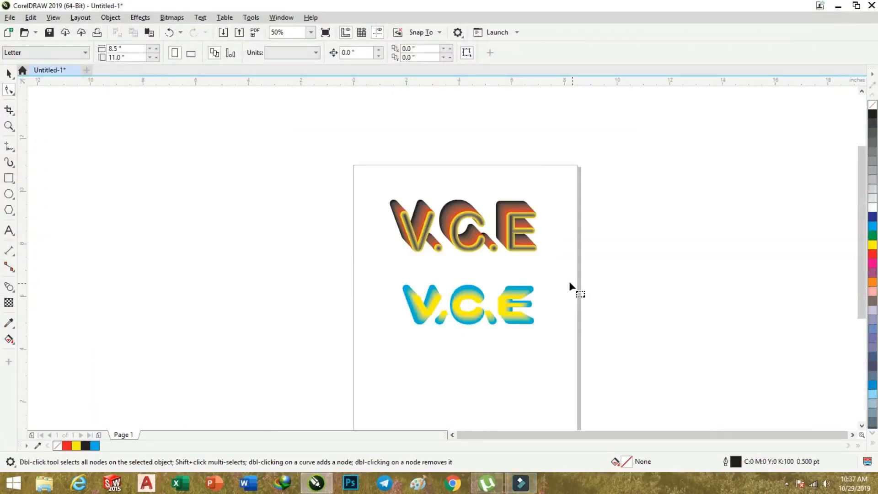
scroll(544, 277, up, 2)
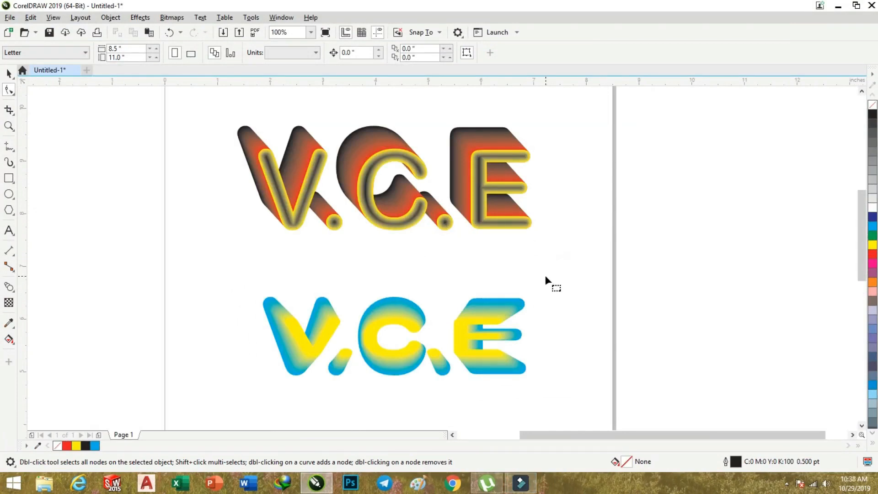
click(8, 73)
click(254, 164)
drag(196, 104, 596, 274)
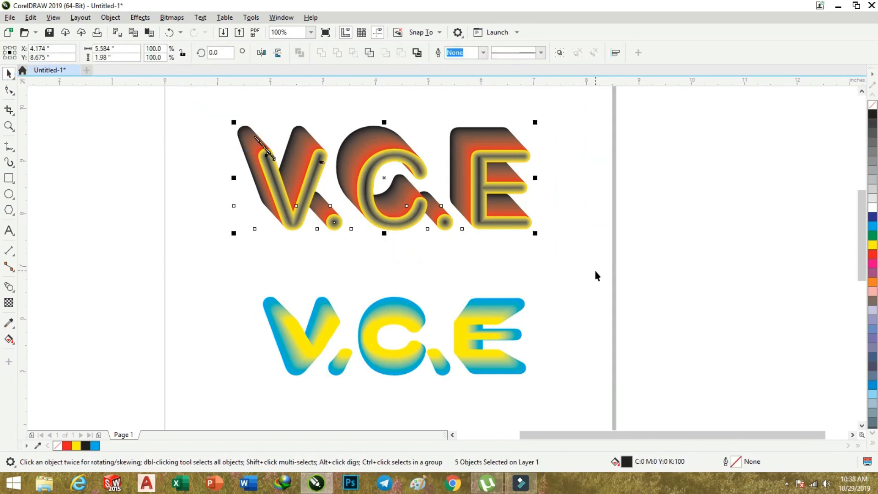
key(F10)
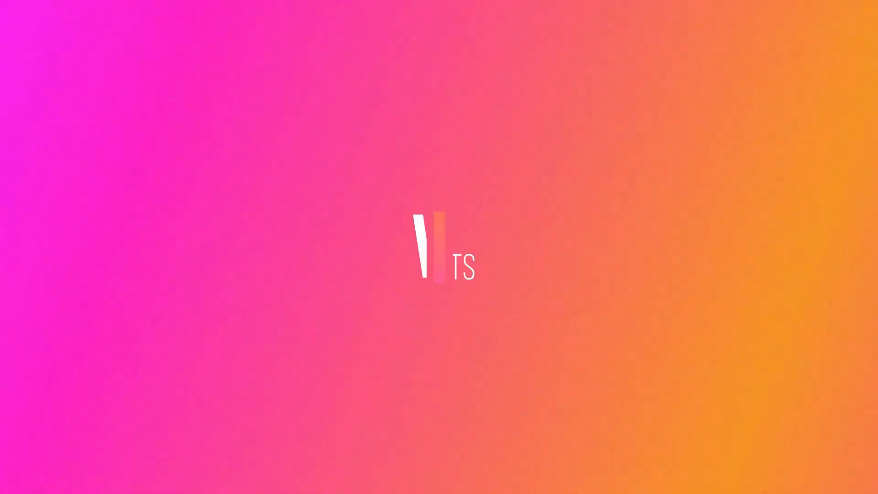